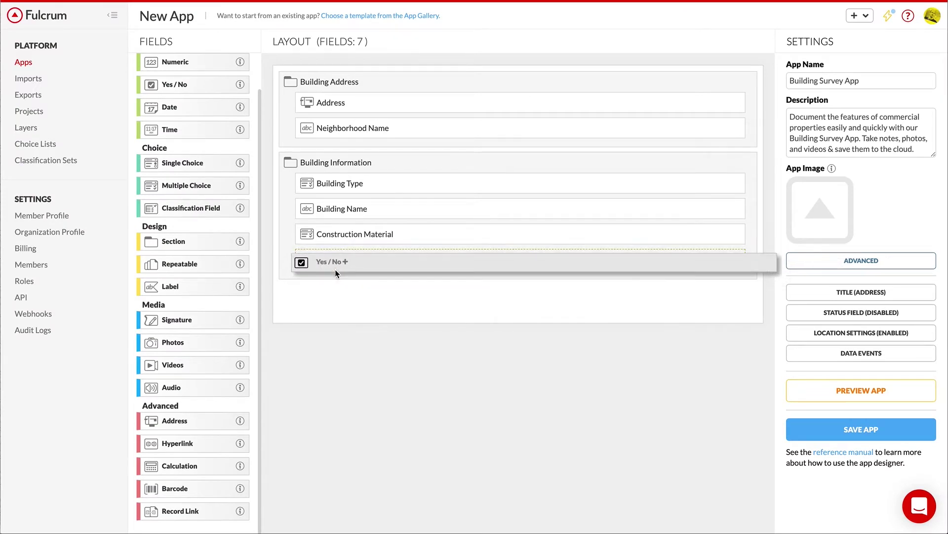
Label the new yes/no field Public Restrooms, enable its N/A choice and make it required
type("Public Restrooms")
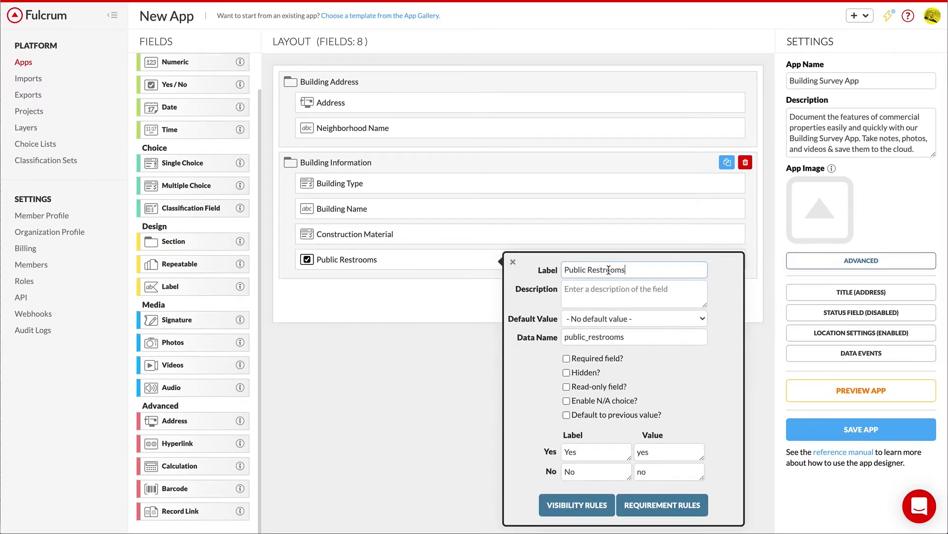
left_click(567, 402)
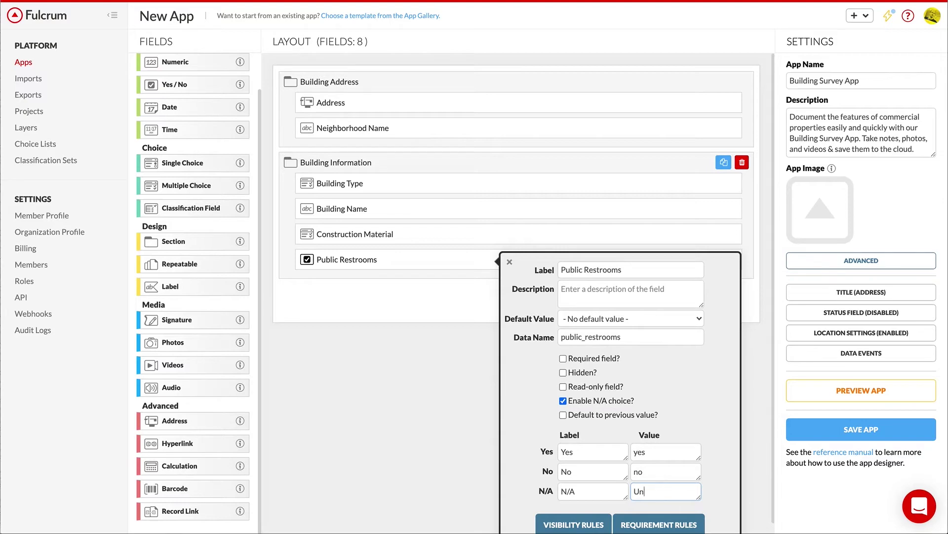
left_click(563, 359)
left_click(510, 262)
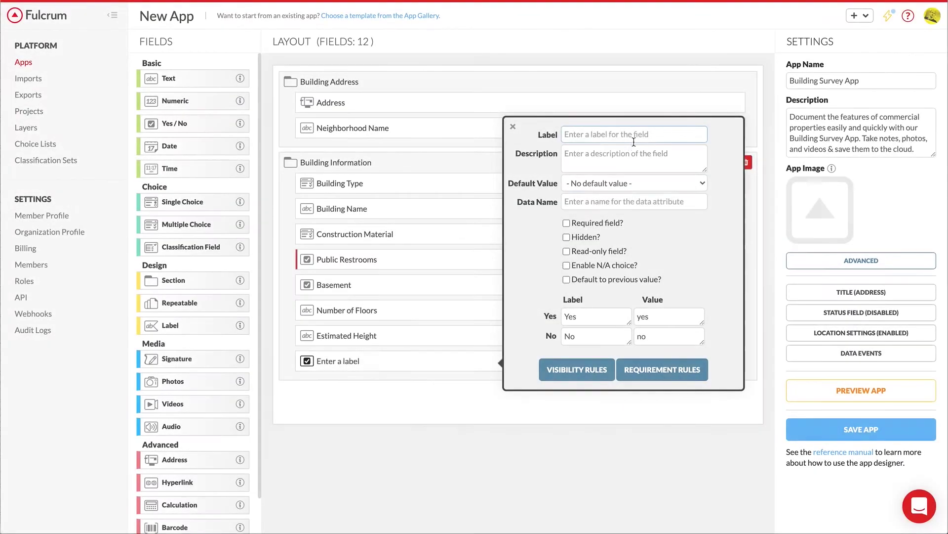
Label the new yes/no field Utilities Present, describe it as "Are there utility services to the building as observed?" and enable N/A with value Unknown
type("Utilities Present")
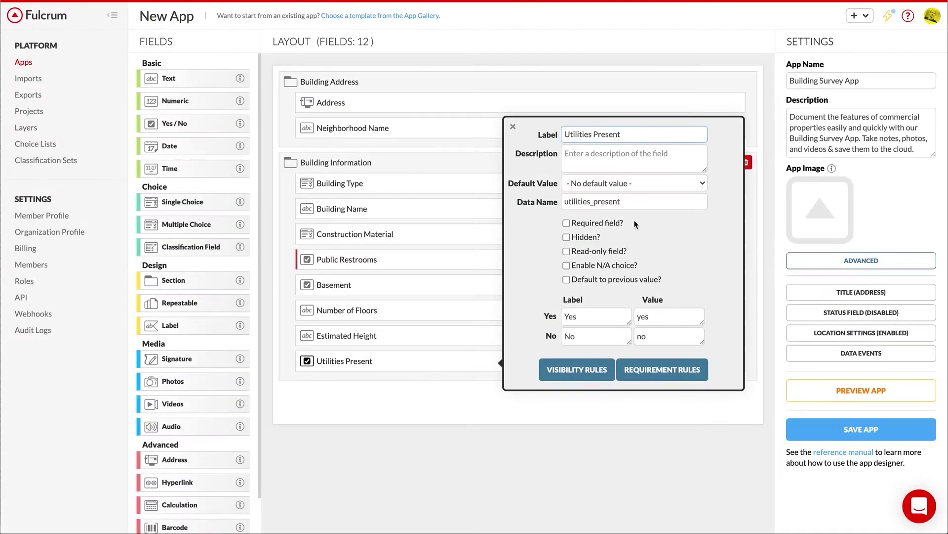
key("Tab")
type("Are there utility services to the building as observed?")
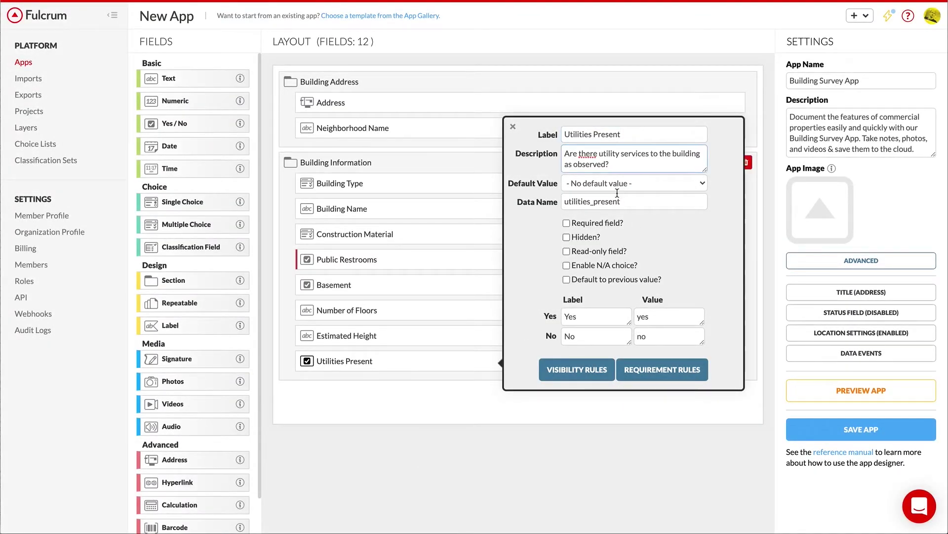
left_click(567, 265)
left_click(662, 356)
type("Unknown")
left_click(401, 453)
Add a multiple choice field Utility Types below Utilities Present with choices Unknown, Water, Sewer, Electric, Gas and Telephone
left_click_drag(186, 224, 389, 384)
type("Utility Types")
scroll(431, 458, "down", 4)
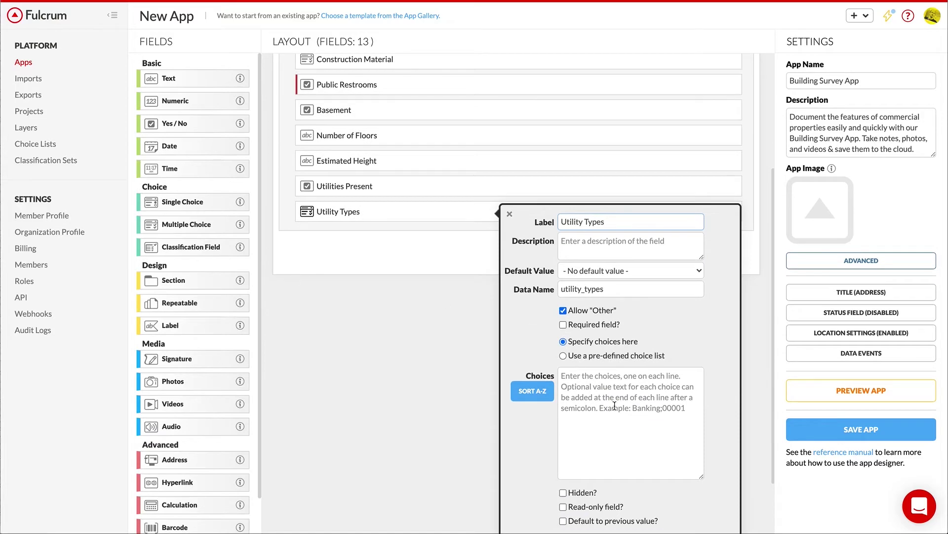
left_click(621, 415)
type("Unknown Water Sewer Electric Gas Telephone")
Add a visibility rule to Utility Types so it displays only when Utilities Present is equal to Yes
scroll(328, 354, "down", 2)
left_click(574, 513)
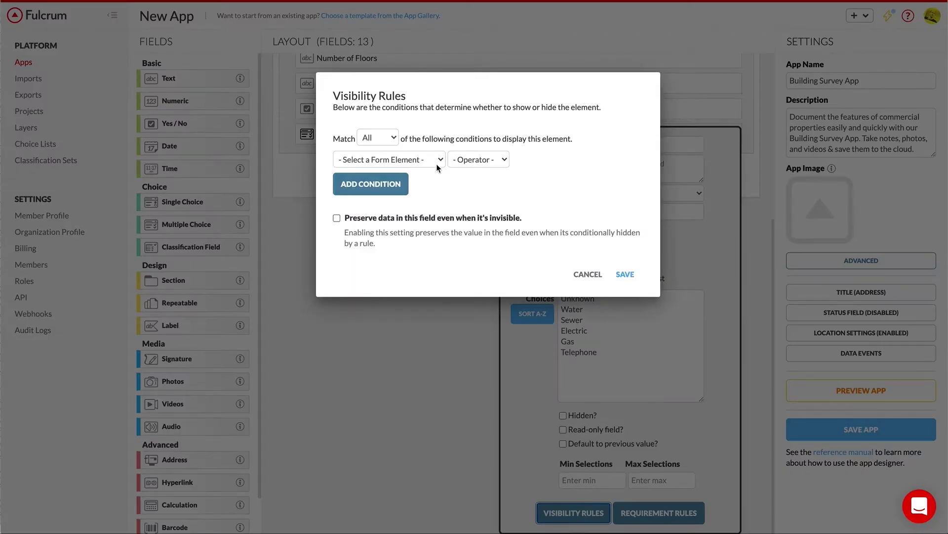
left_click(437, 160)
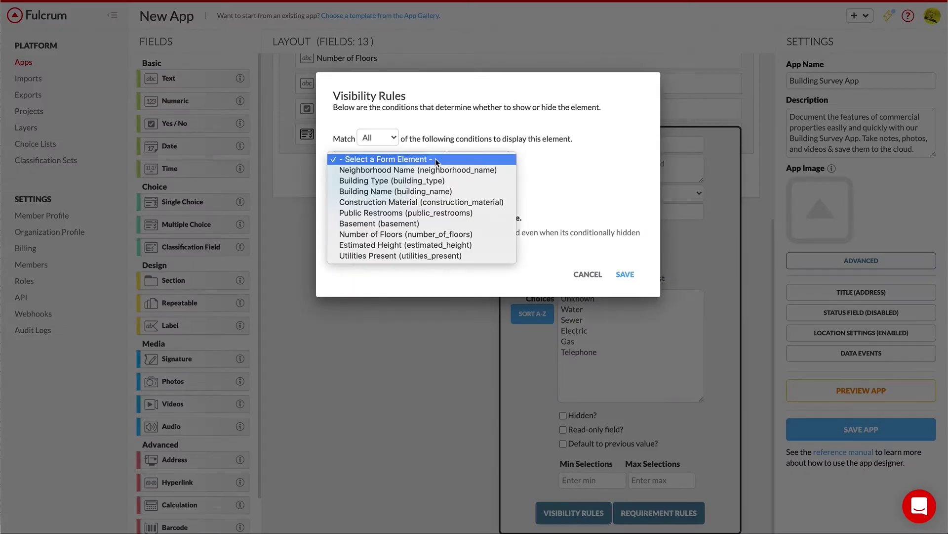
left_click(435, 255)
left_click(576, 160)
left_click(558, 170)
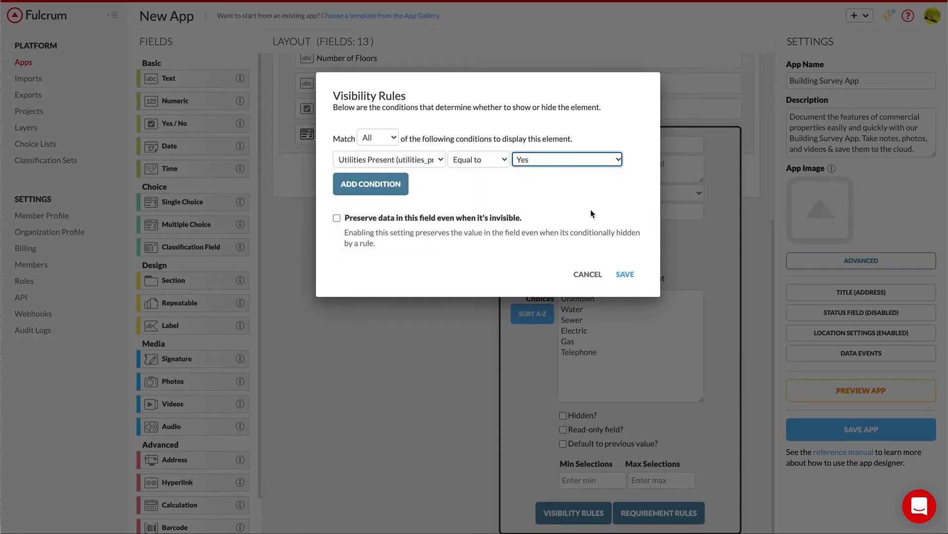
left_click(626, 274)
left_click(396, 269)
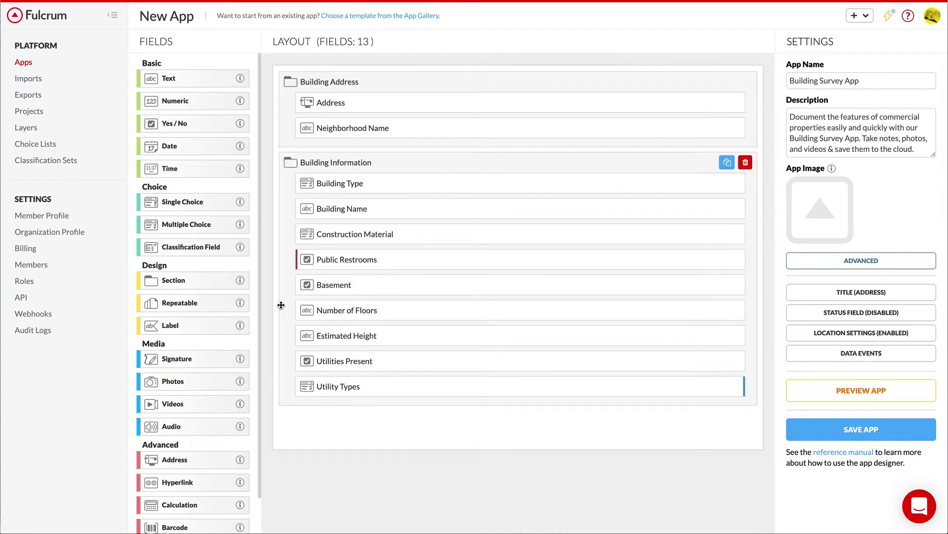
Add a photos field below Utility Types and label it "Photos of problem areas"
left_click_drag(183, 384, 376, 408)
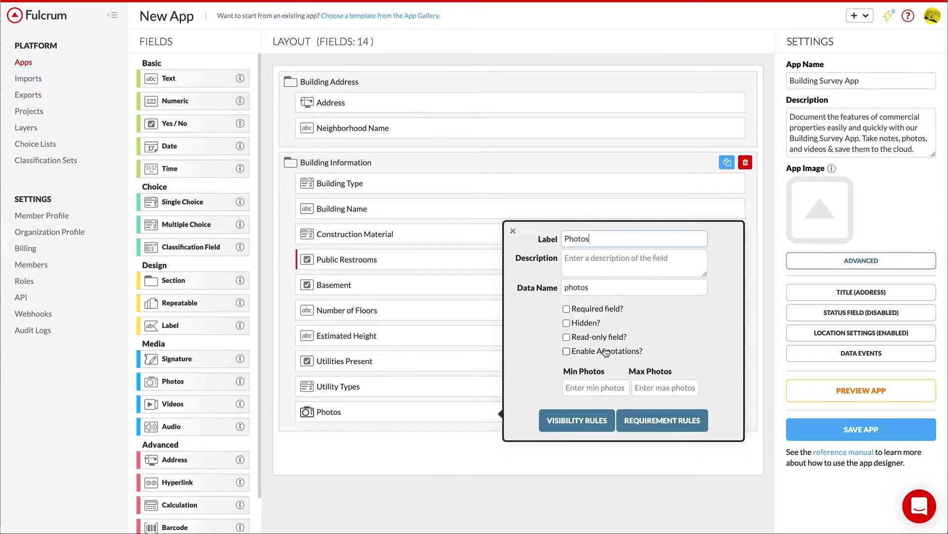
triple_click(608, 231)
type("Photos of problem areas")
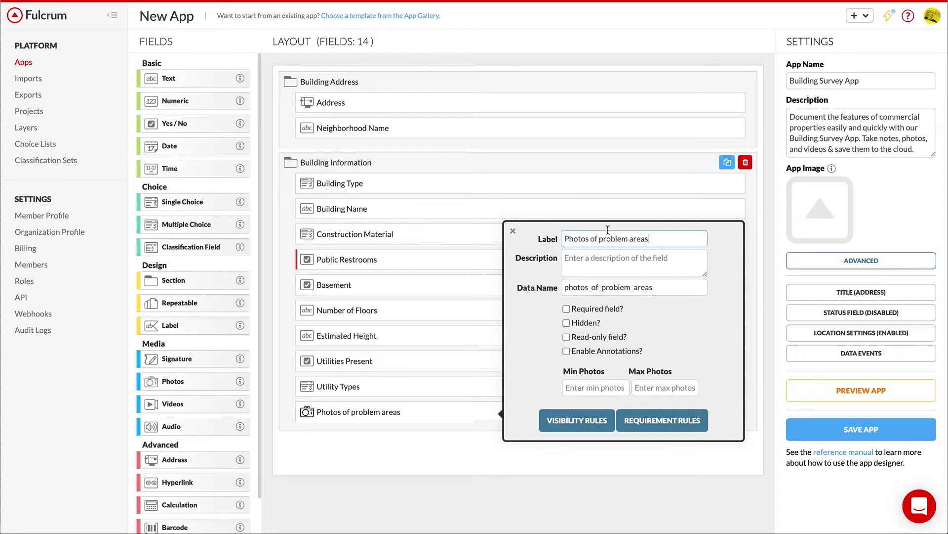
left_click(455, 494)
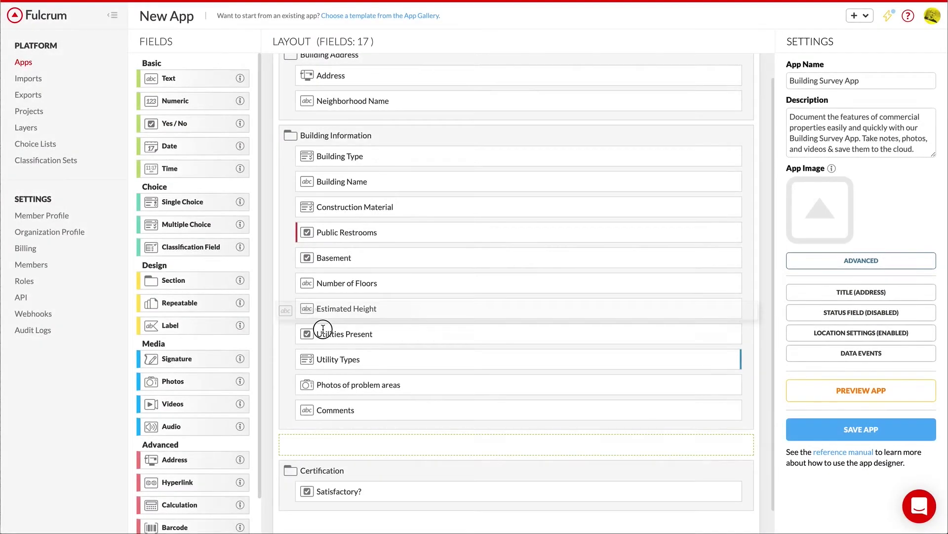
Add a text field "Surveyor name" to the Certification section, required and defaulting to the previous value
left_click_drag(340, 324, 357, 491)
type("Surveyor name")
left_click(563, 353)
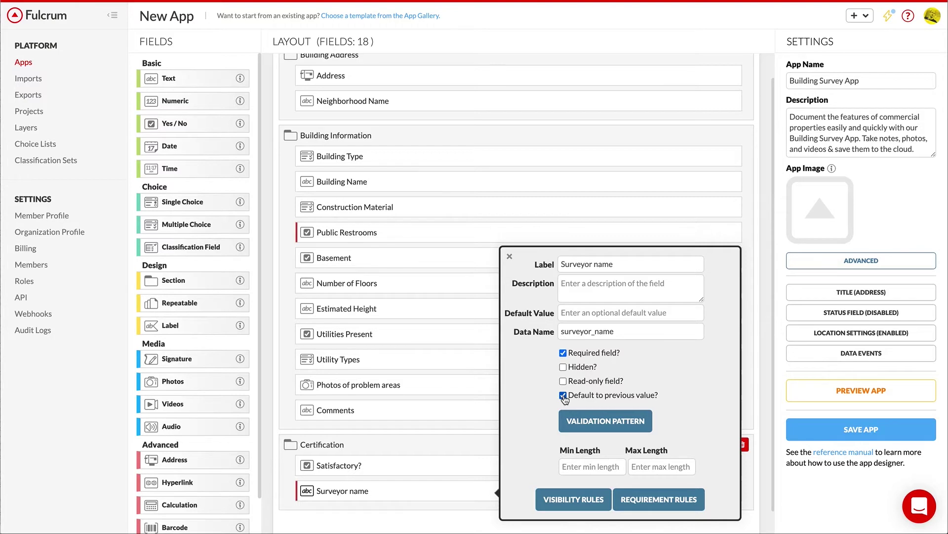
left_click(457, 524)
Add a signature field and a required Survey Date field defaulting to today's date to the Certification section
mouse_move(177, 359)
left_mouse_down()
mouse_move(390, 430)
mouse_move(390, 504)
left_mouse_up()
mouse_move(168, 145)
left_mouse_down()
mouse_move(271, 232)
mouse_move(374, 494)
left_mouse_up()
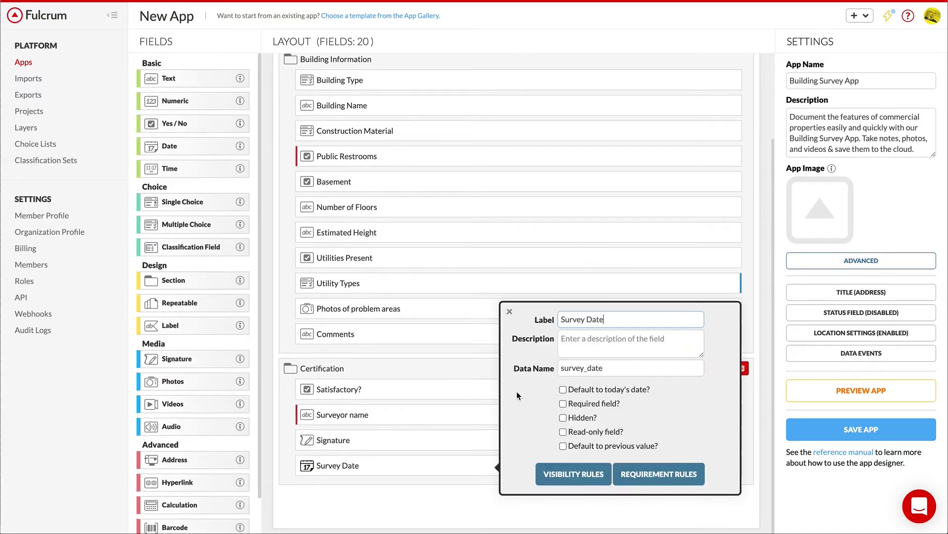
left_click(564, 403)
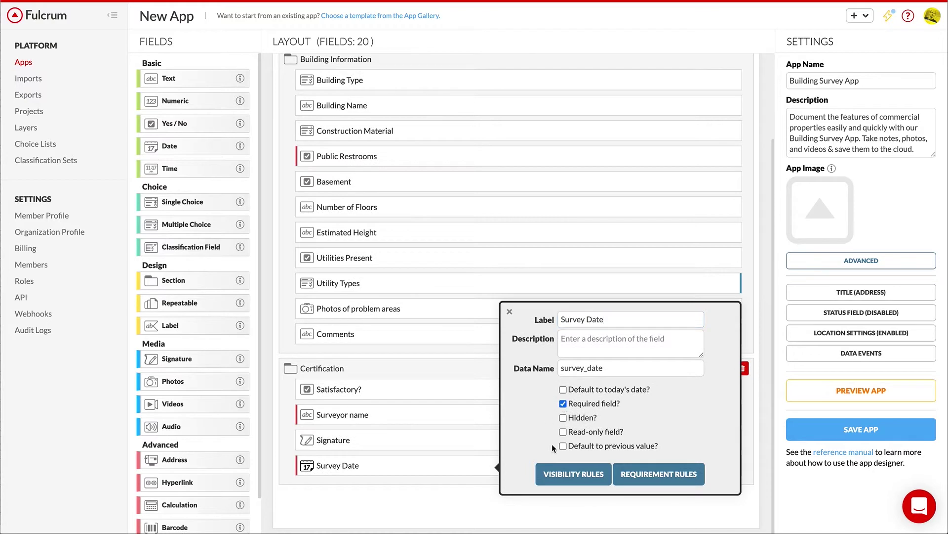
left_click(563, 390)
left_click(482, 491)
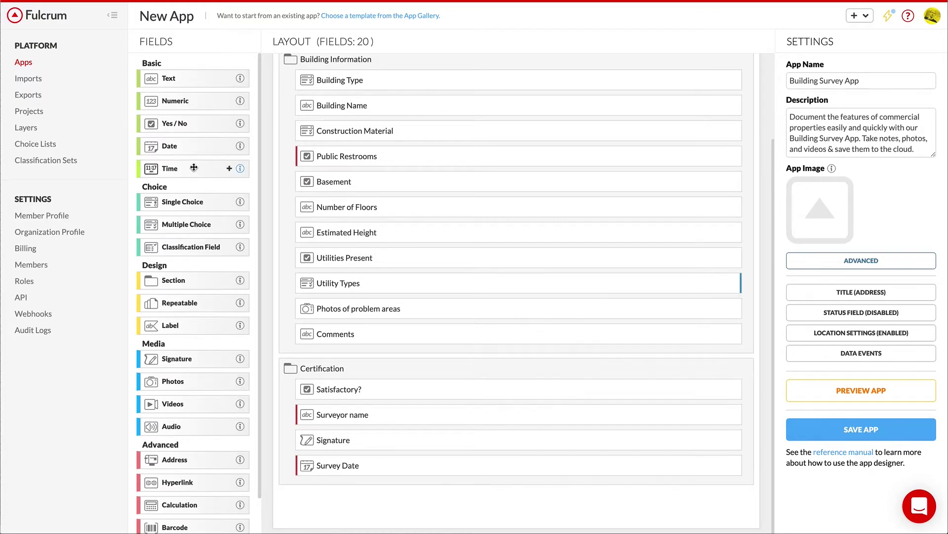
Add a time field labelled Survey Time below Survey Date and default it to the current time
left_click_drag(194, 167, 328, 489)
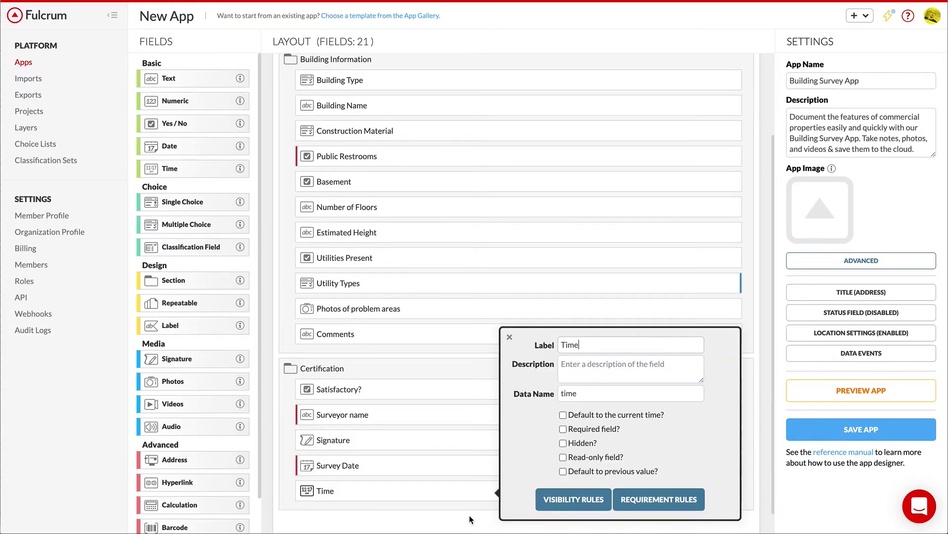
double_click(597, 345)
type("Survey Time")
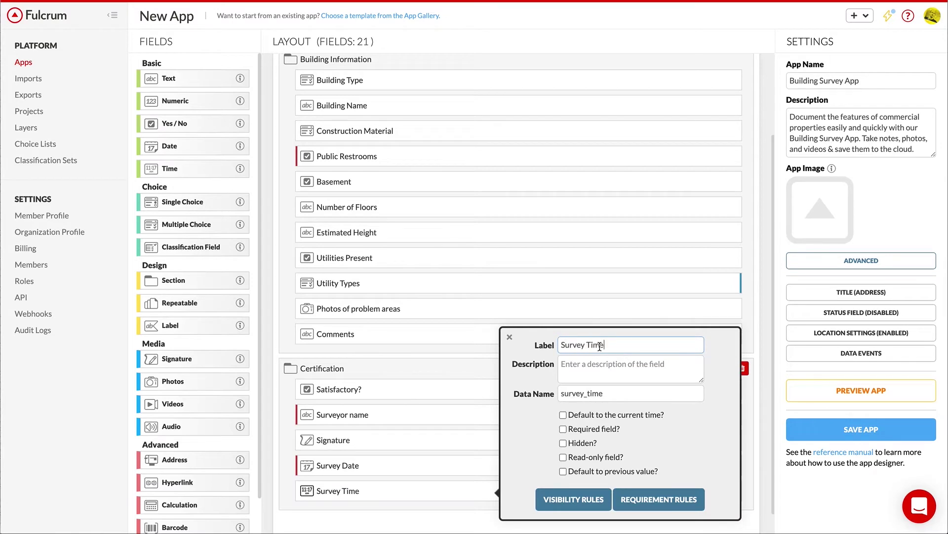
left_click(563, 415)
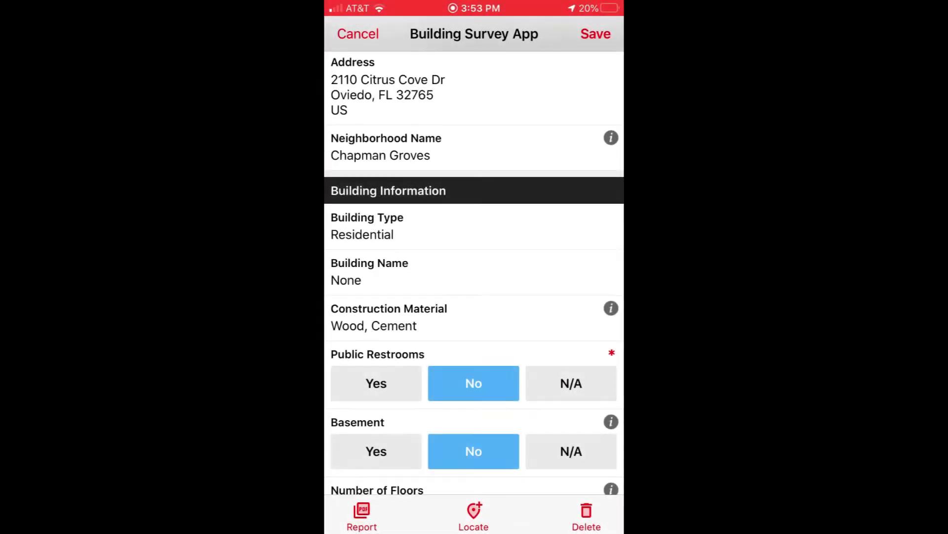
In the mobile app's building survey record, enter 2 as the Number of Floors
scroll(474, 257, "down", 4)
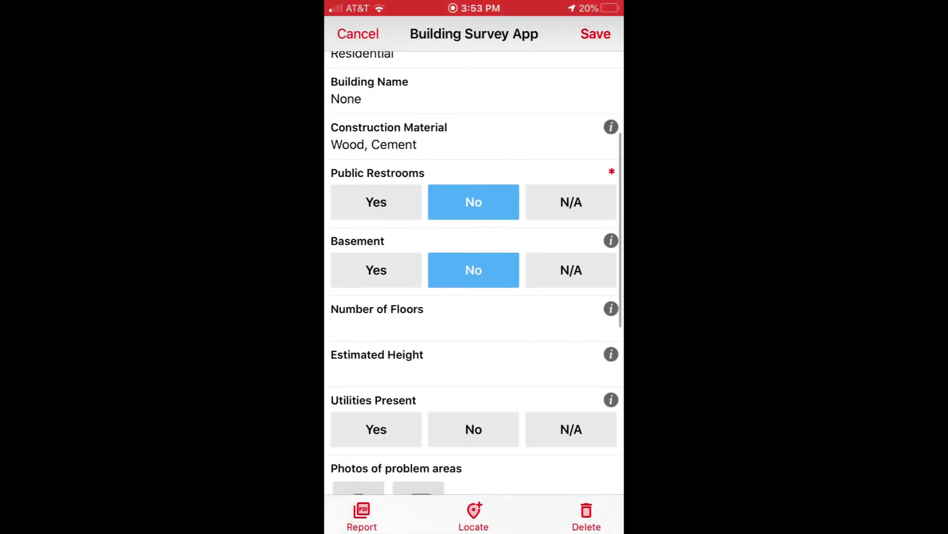
left_click(375, 326)
left_click(342, 518)
type("2")
left_click(594, 312)
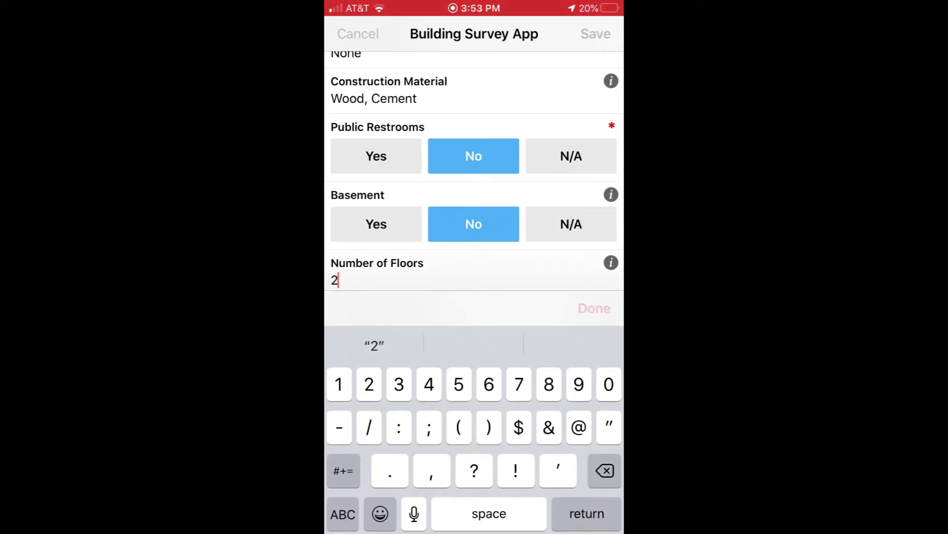
Enter Unknown as the Estimated Height and answer Yes to Utilities Present
left_click(376, 325)
type("Unknown")
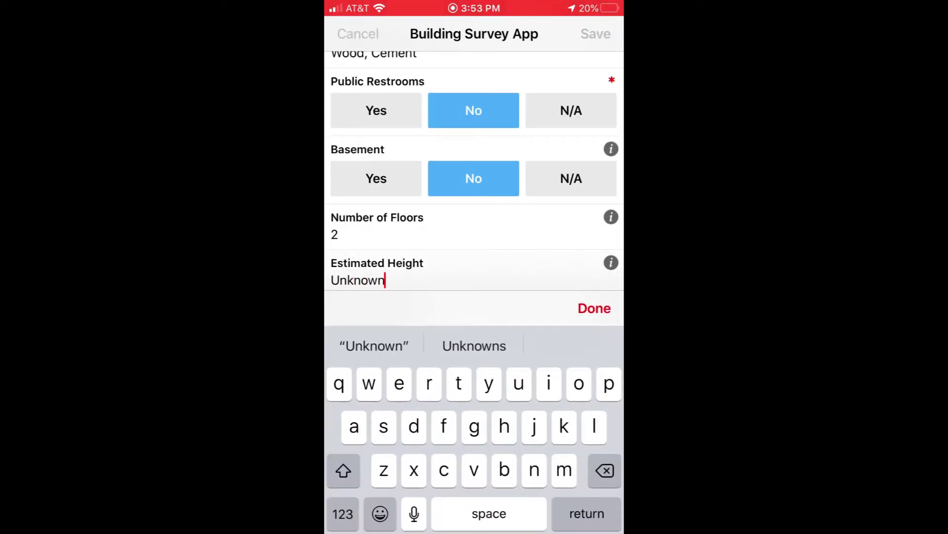
left_click(594, 308)
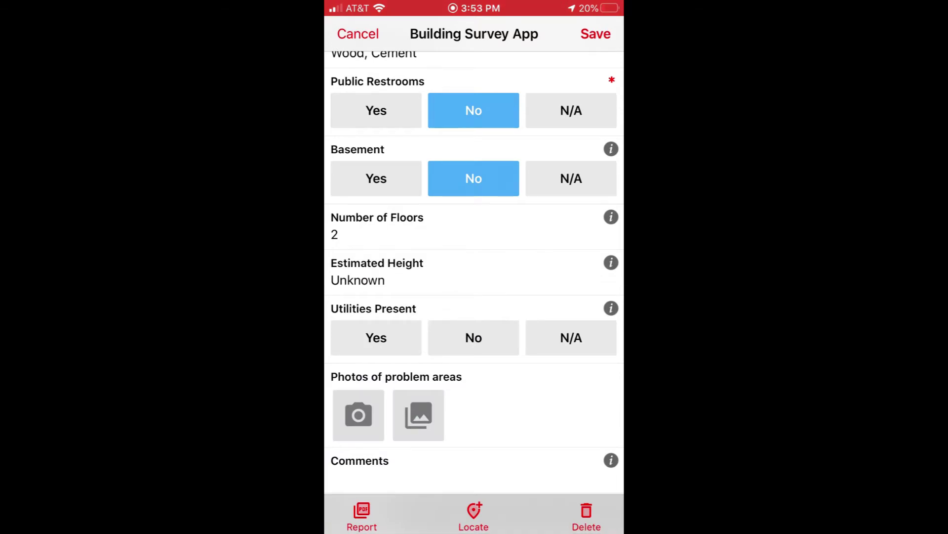
left_click(376, 337)
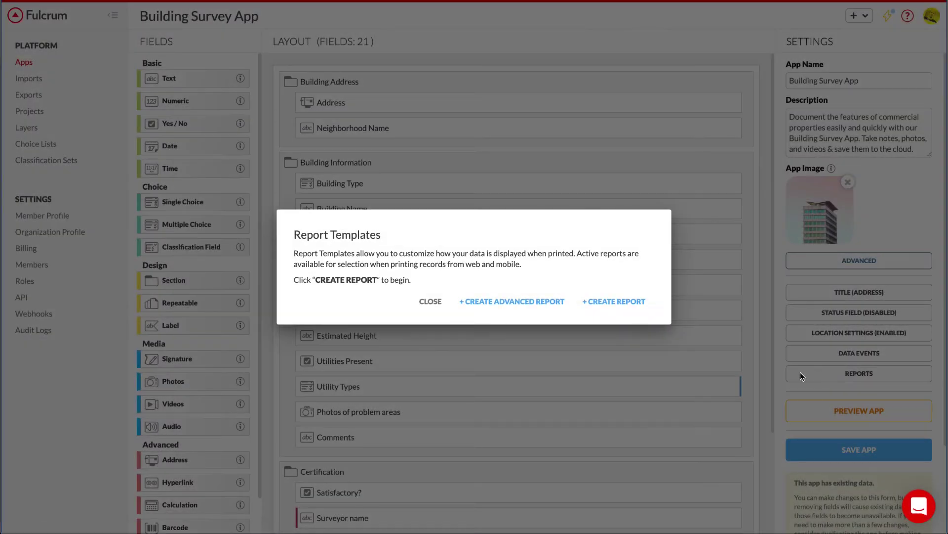
Create a report template named Building Survey Report in the web app and review its pages
left_click(631, 303)
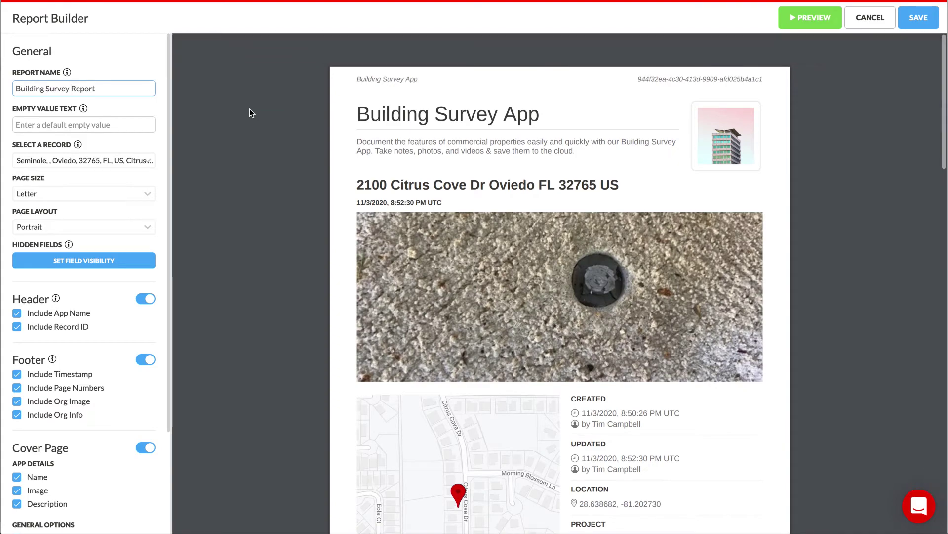
scroll(250, 108, "down", 20)
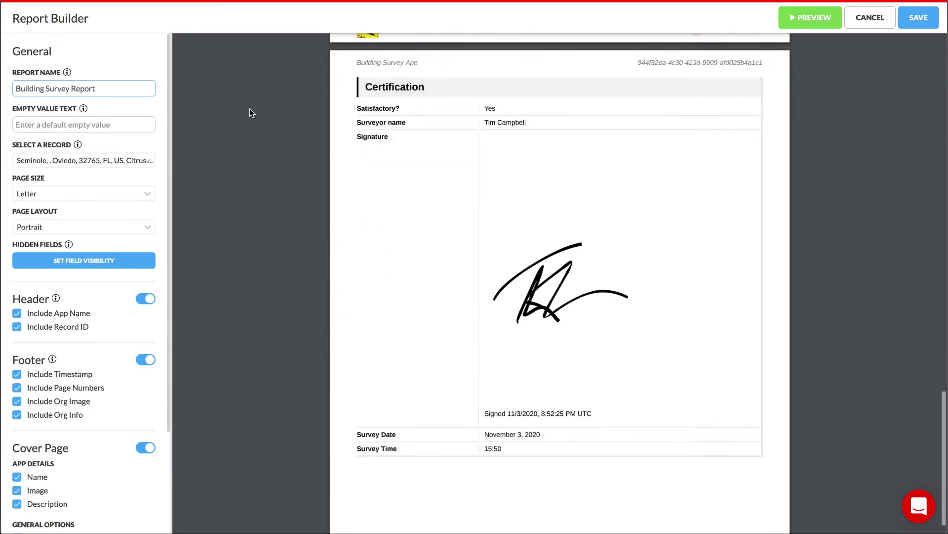
scroll(250, 109, "up", 3)
scroll(250, 108, "up", 20)
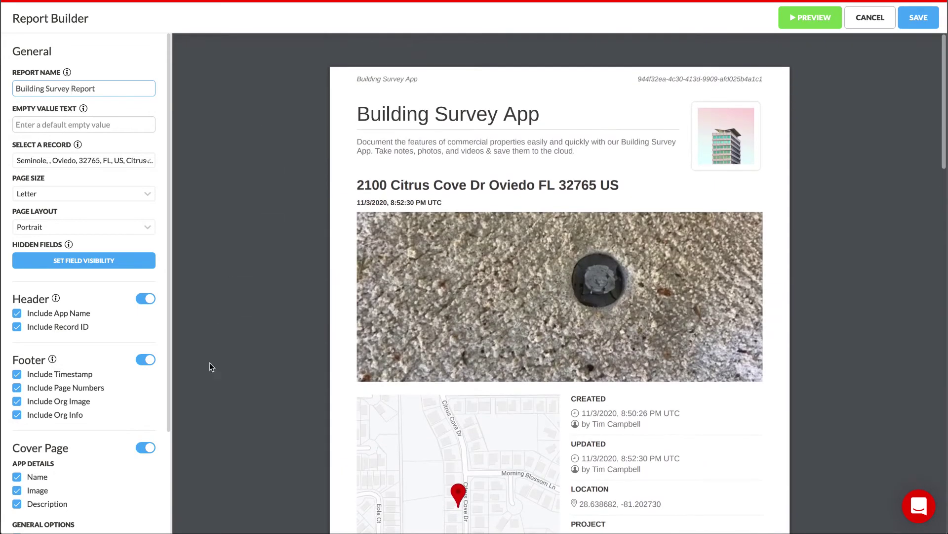
Turn off the report's cover page and preview the updated report through to its last page
left_click(147, 451)
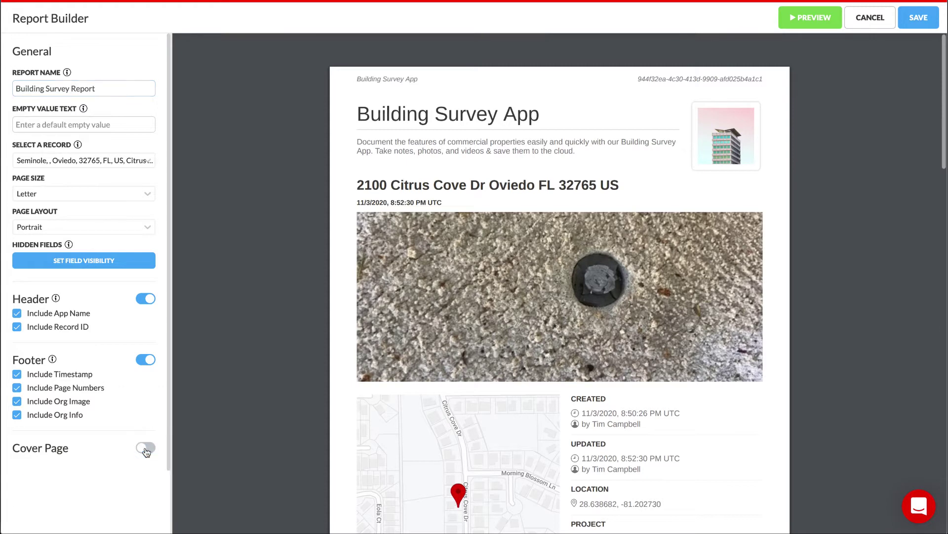
left_click(810, 17)
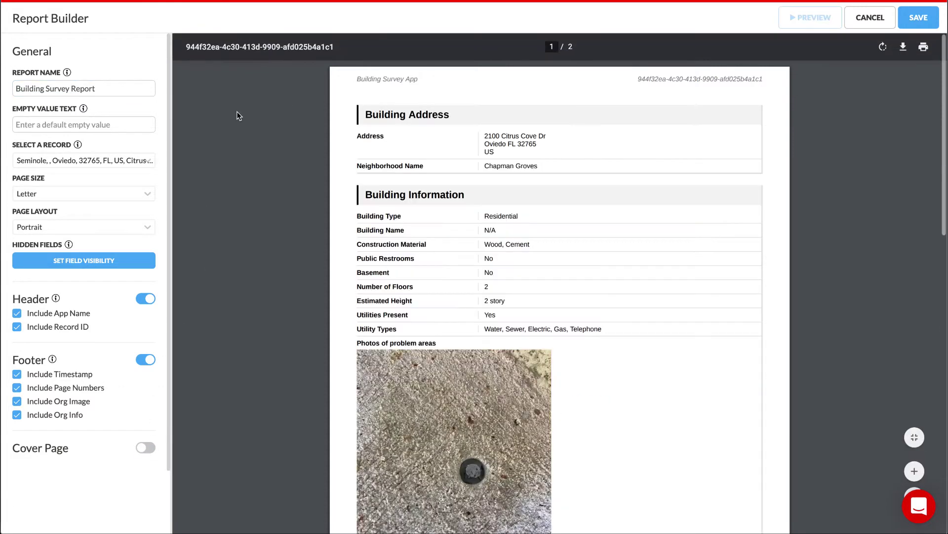
scroll(237, 116, "down", 5)
scroll(238, 115, "down", 9)
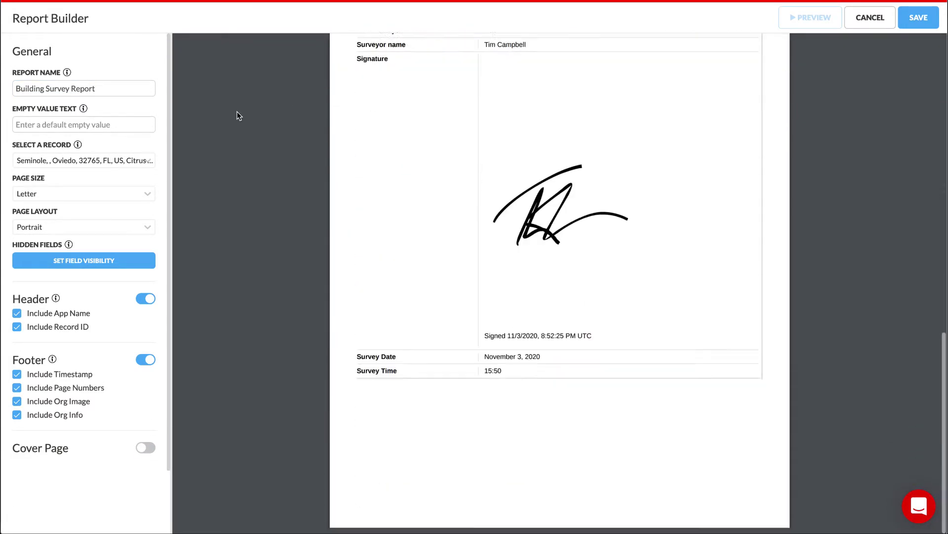
scroll(237, 115, "up", 15)
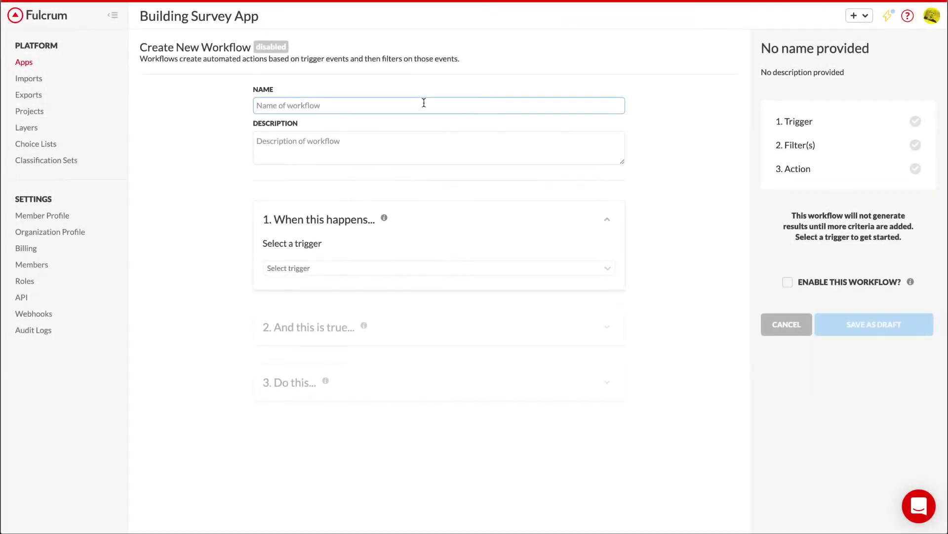
Name the new workflow Building Survey Workflow and set its trigger to Record Created
type("Building Su")
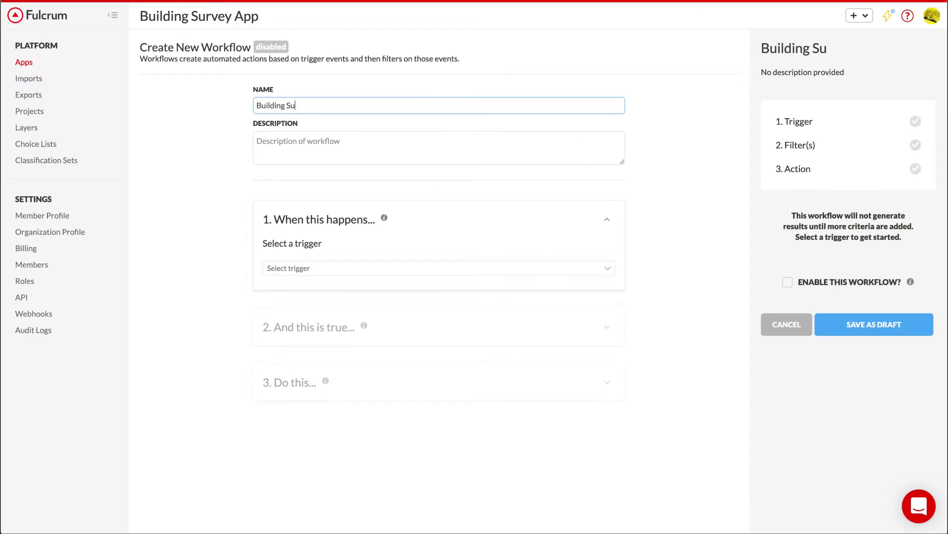
type("rvey Workflow")
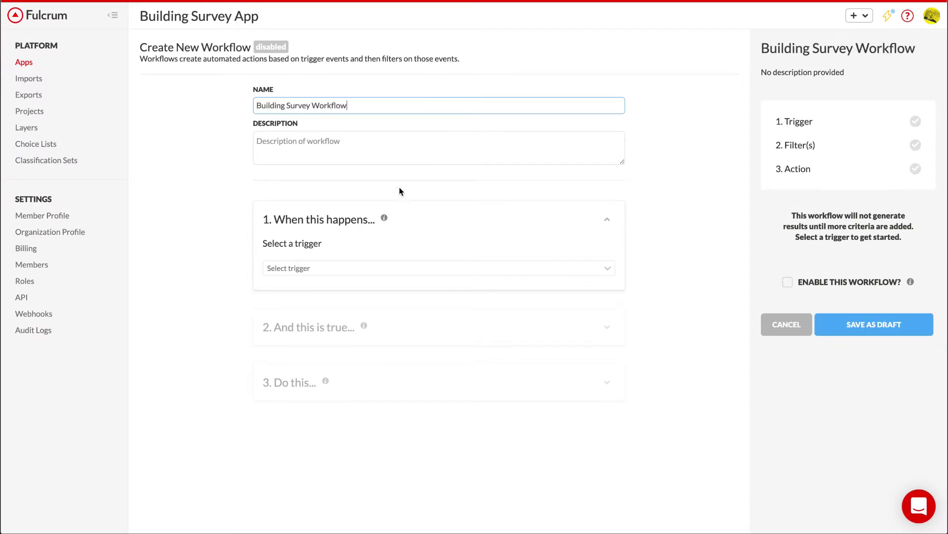
left_click(465, 268)
left_click(445, 293)
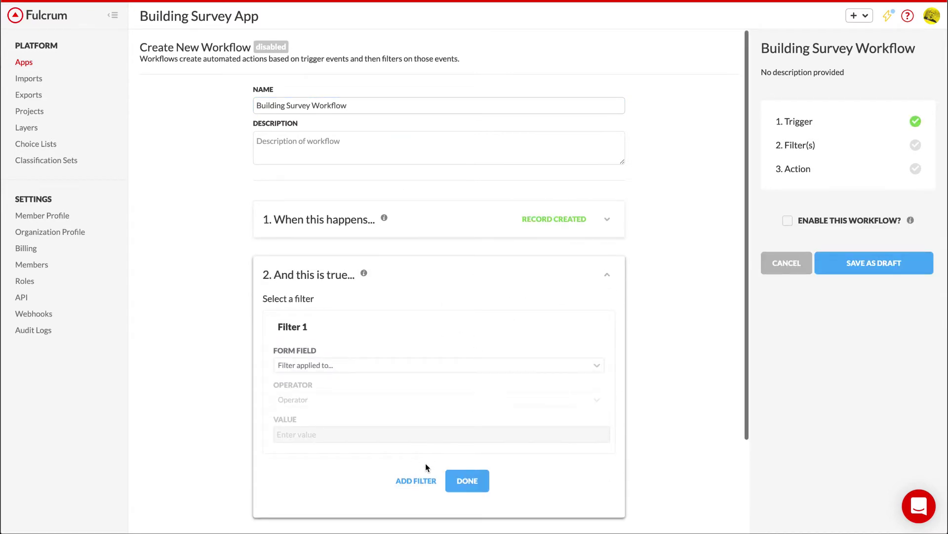
Set the workflow's filter to No Filter and choose Email as its action
left_click(443, 367)
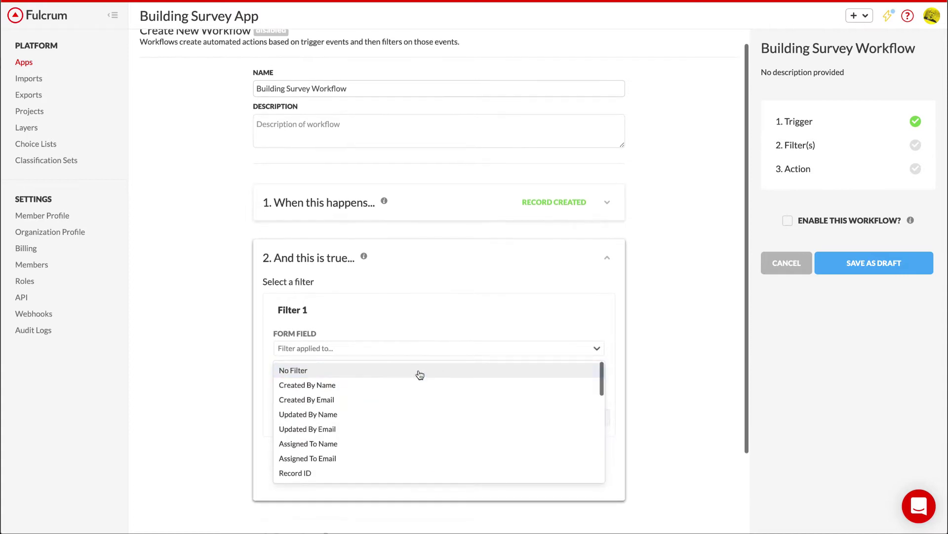
left_click(418, 372)
left_click(473, 374)
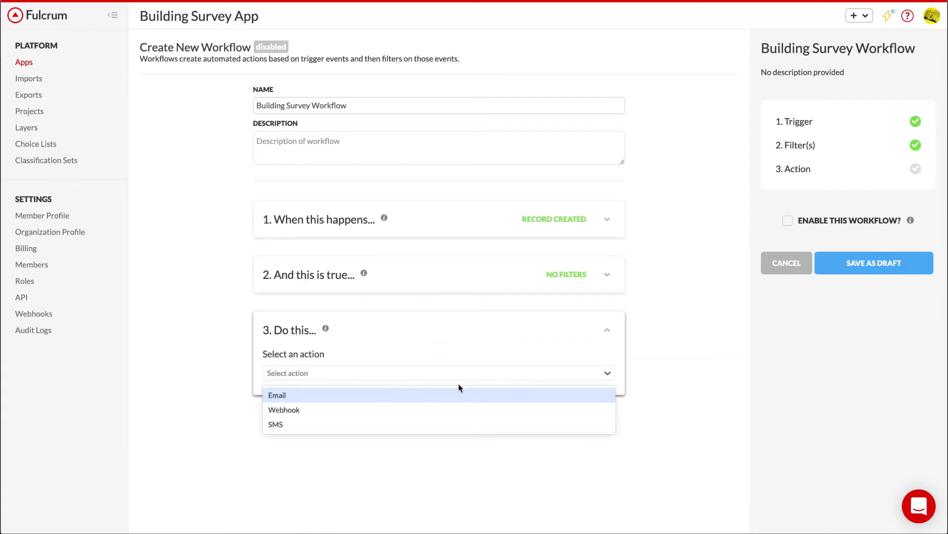
left_click(451, 394)
Attach the Building Survey Report PDF to the email action and fill in the recipient's e-mail address
scroll(451, 394, "down", 3)
left_click(506, 296)
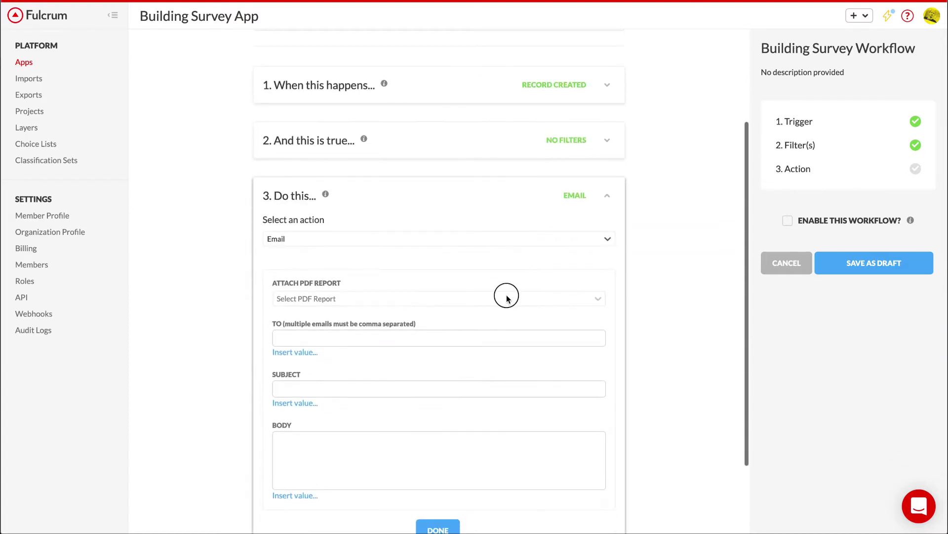
left_click(469, 319)
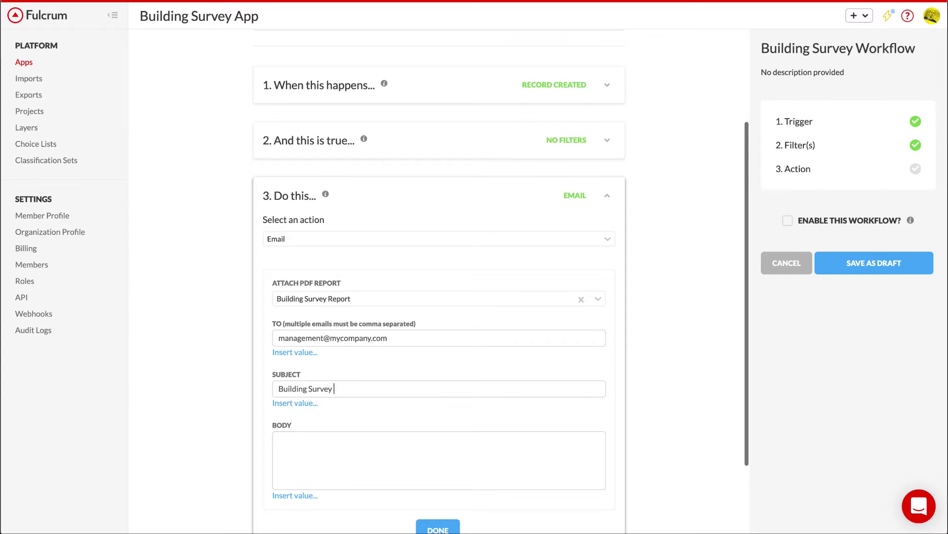
Set the email subject to "Building Survey Inspection report:" followed by the inserted Satisfactory? field value
left_click(278, 403)
scroll(417, 451, "down", 5)
scroll(417, 453, "down", 10)
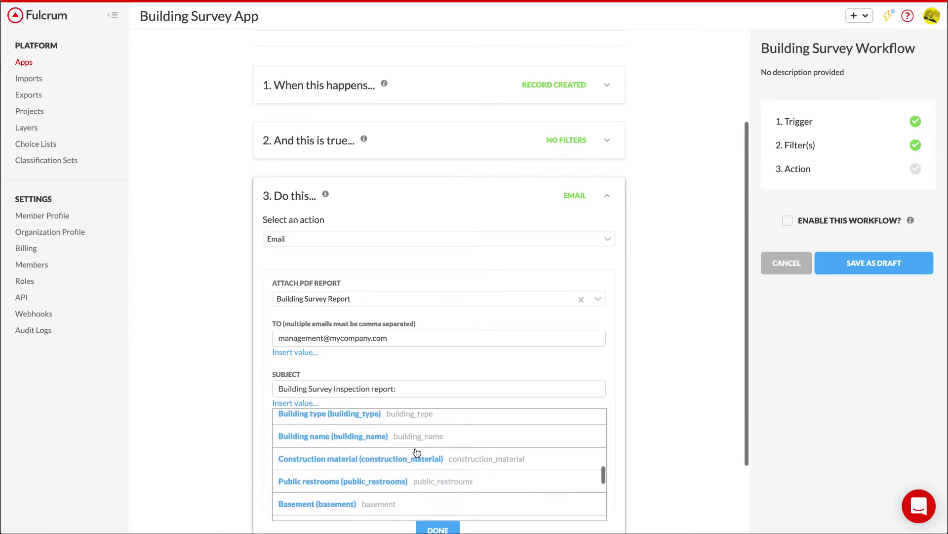
left_click(417, 452)
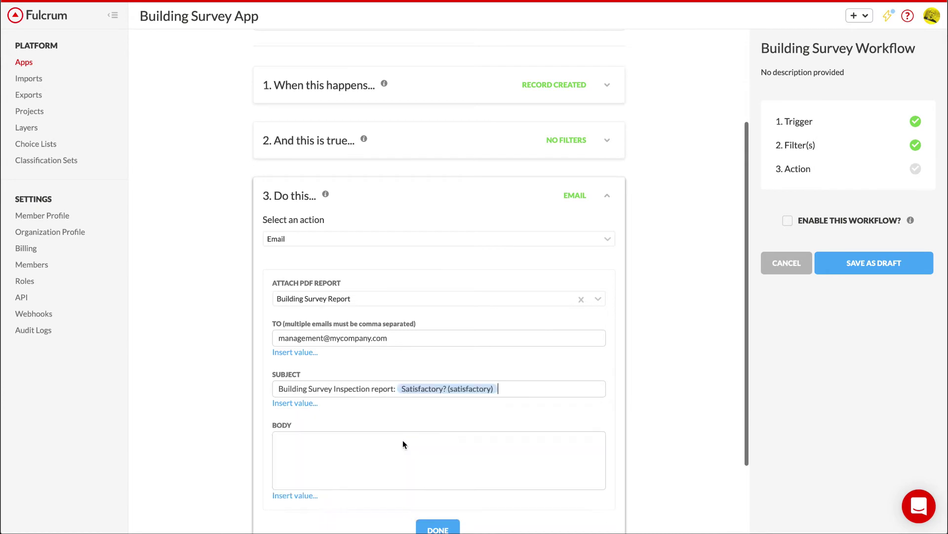
Write "Please find the attached inpection report for" in the email body and insert the Address field value after it
scroll(458, 416, "down", 1)
left_click(391, 432)
type("Please find the")
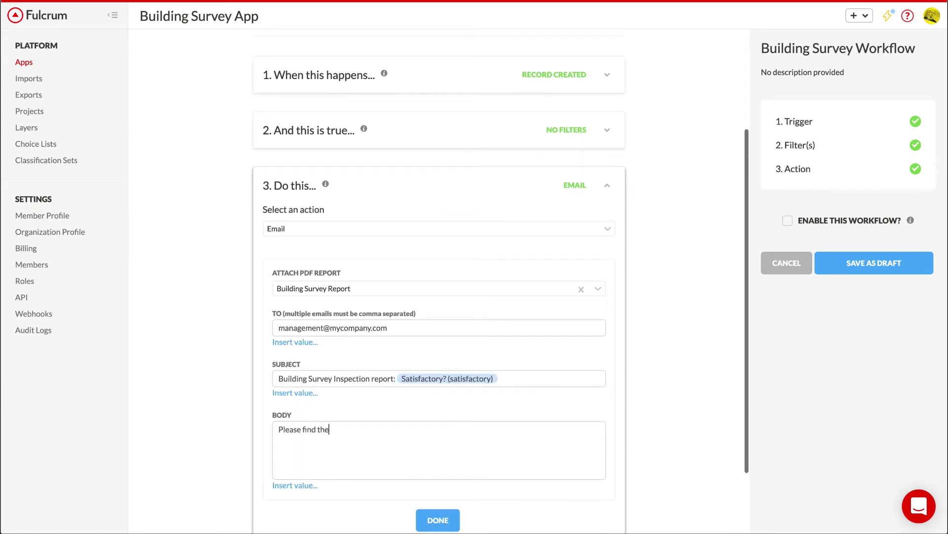
type(" attached inpection report for")
left_click(296, 486)
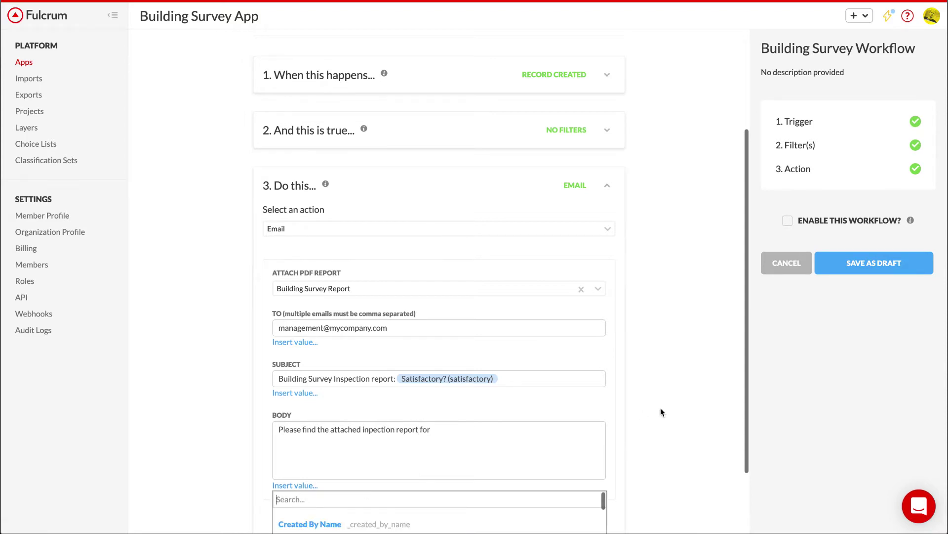
scroll(659, 408, "down", 2)
scroll(525, 453, "down", 3)
scroll(525, 453, "down", 3)
left_click(524, 449)
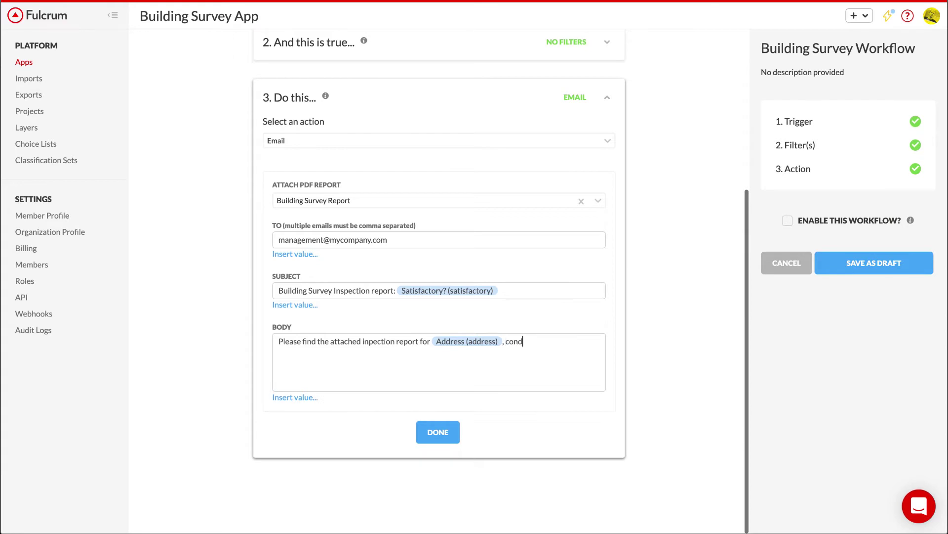
Continue the email body with ", conducted by" and insert a form field value after it
left_click(319, 397)
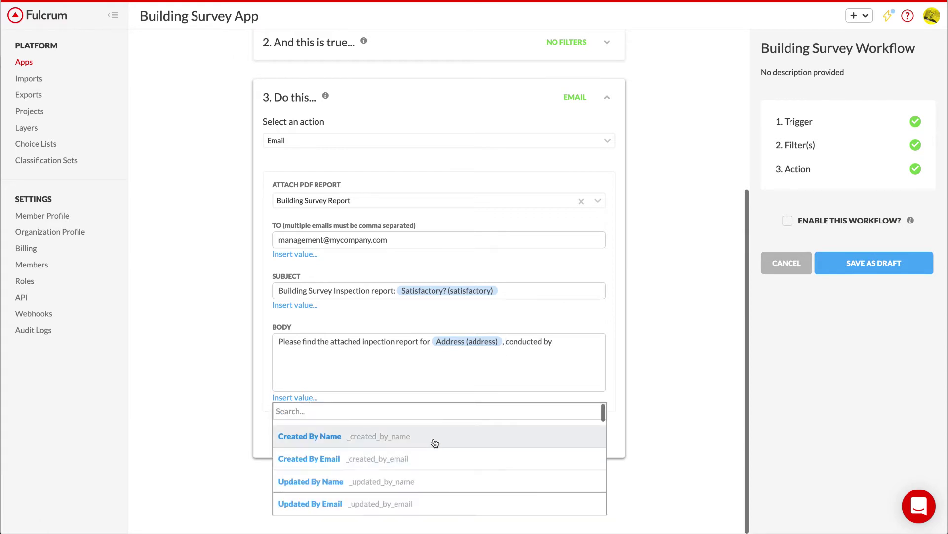
scroll(434, 442, "down", 6)
left_click(437, 452)
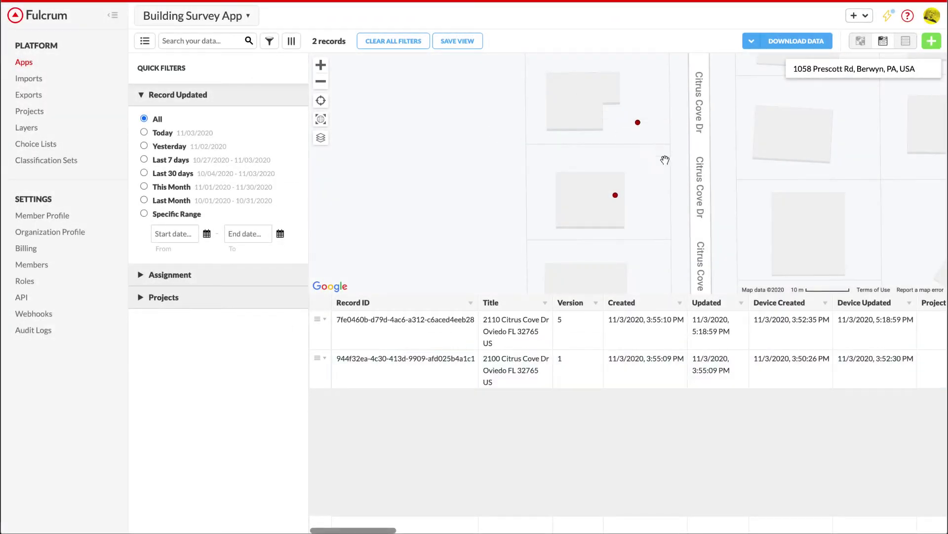
Open the northern of the two mapped records, review its building information and photos, and close it
mouse_move(615, 200)
left_click(638, 123)
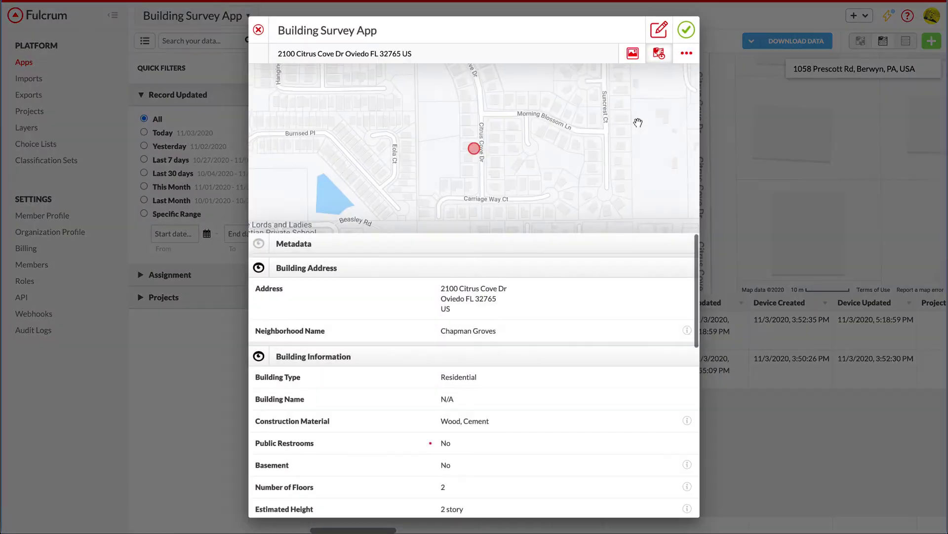
scroll(570, 271, "down", 10)
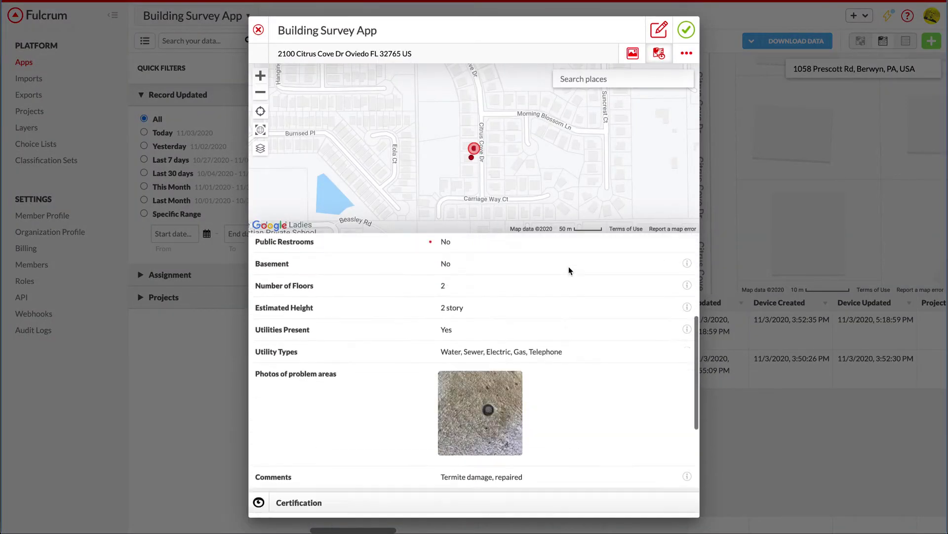
scroll(568, 269, "up", 10)
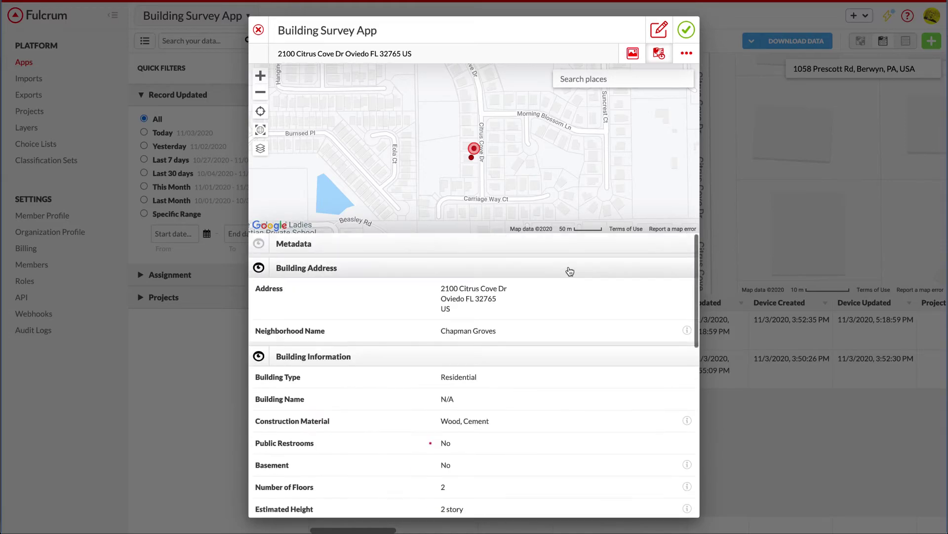
left_click(686, 30)
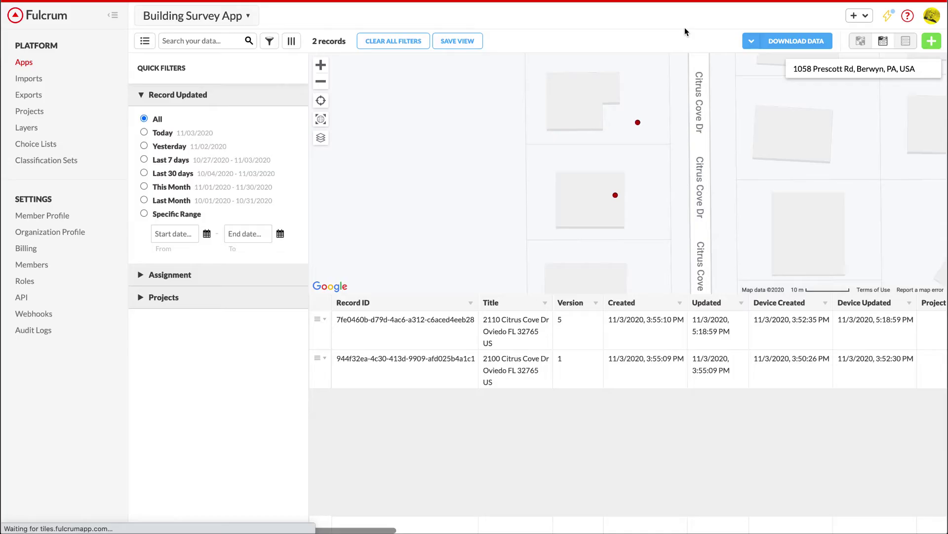
Generate the PDF report for the first record in the table, review its pages, and close it
left_click(320, 320)
left_click(357, 370)
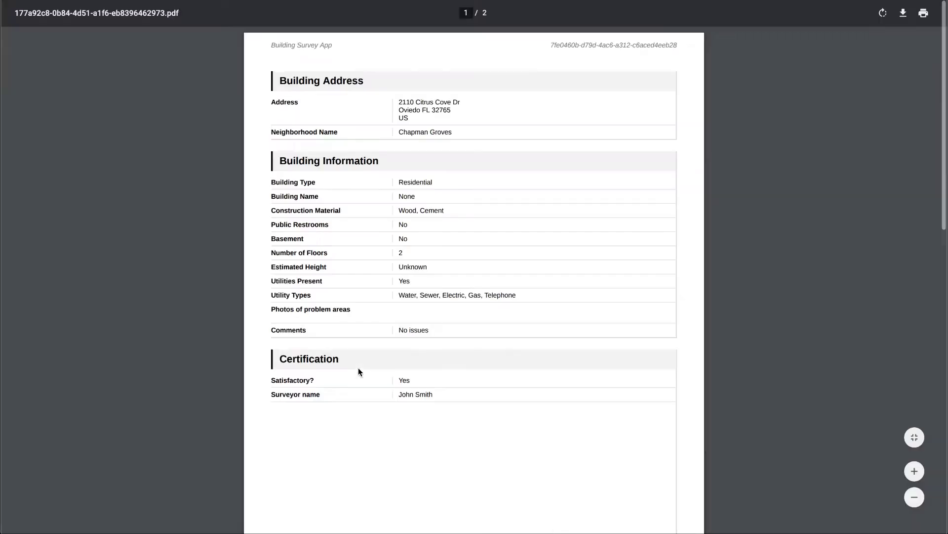
scroll(612, 149, "down", 10)
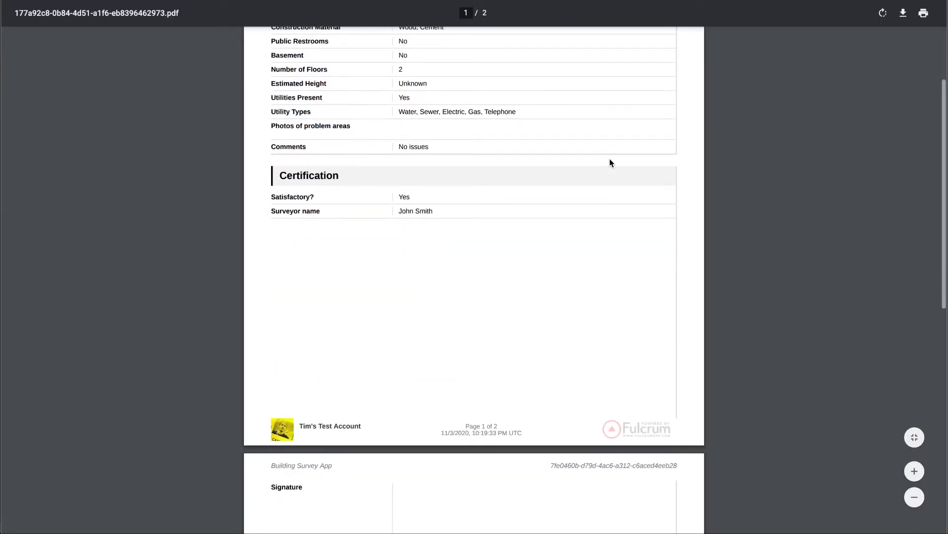
scroll(611, 163, "up", 10)
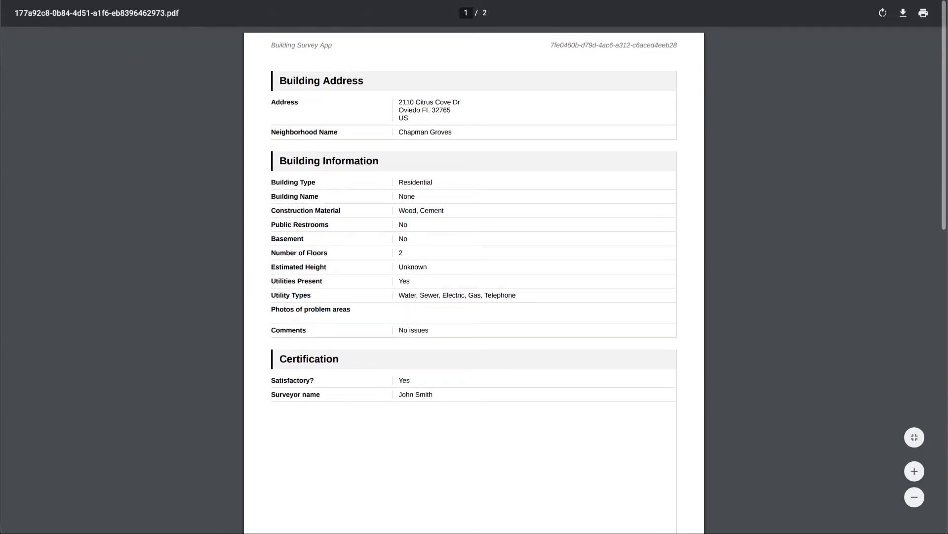
key("ctrl+w")
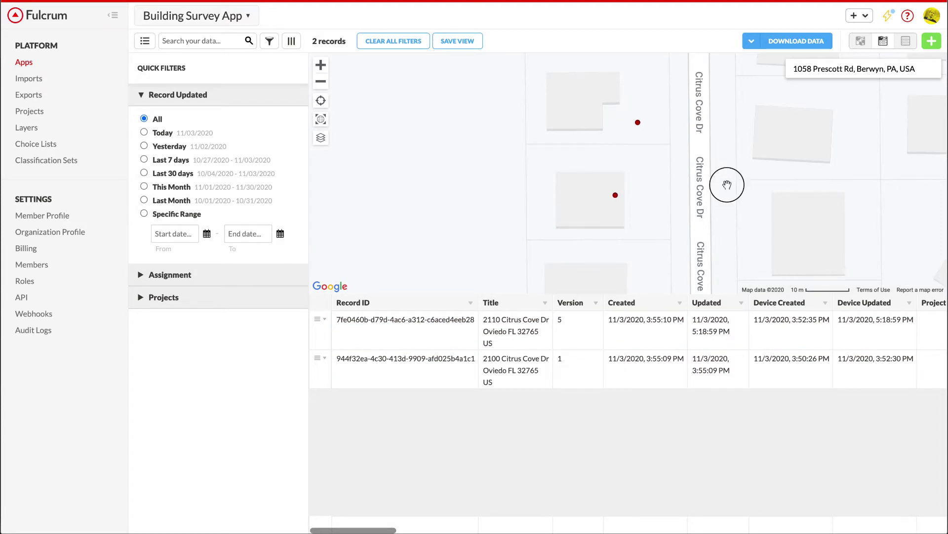
Pan the map south and back north to compare the visible points with the record table
left_click_drag(729, 185, 692, 95)
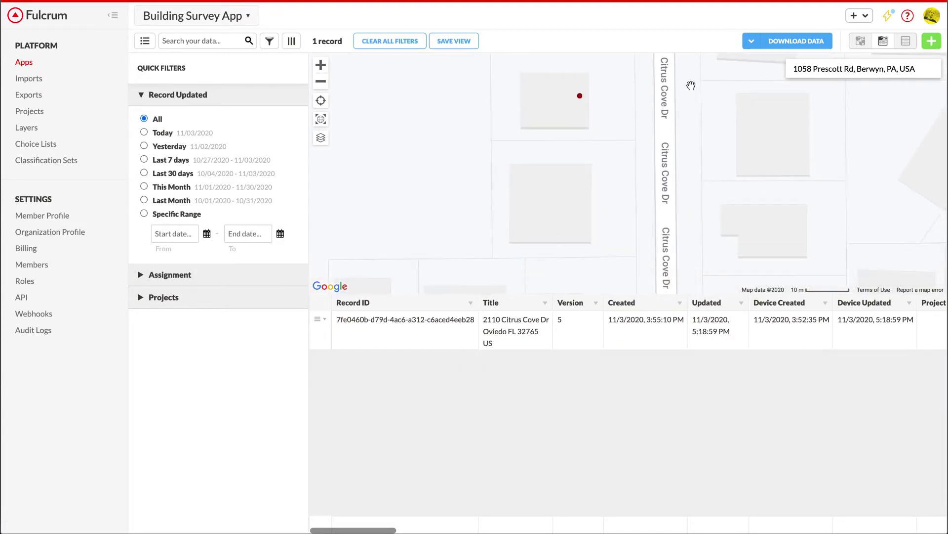
left_click_drag(701, 123, 701, 180)
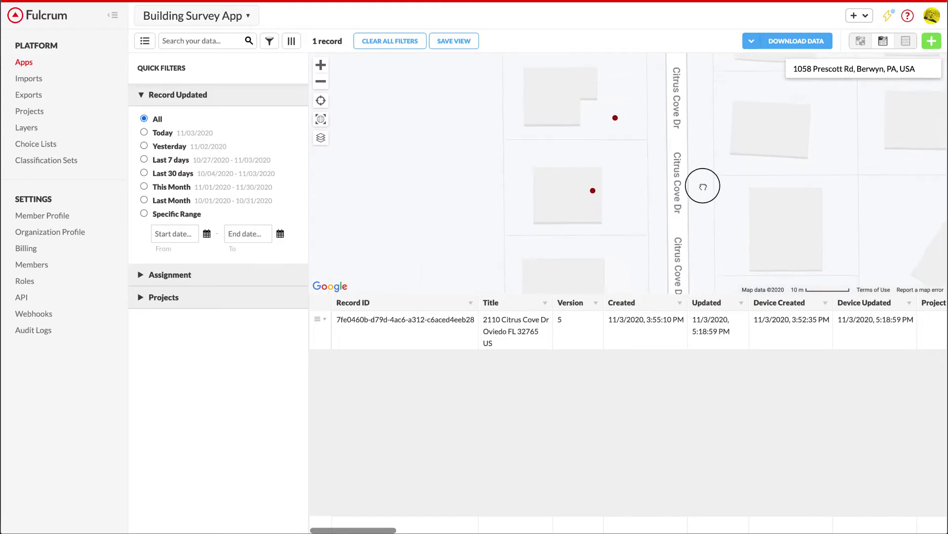